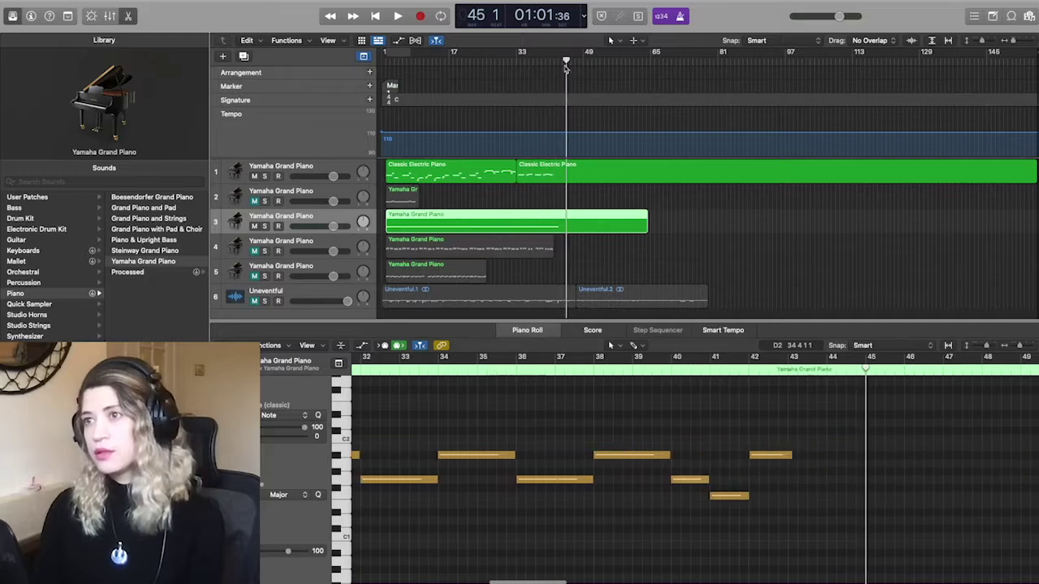
# Switch to the UNV #6 project alternative and play the arrangement from bar 25
pyautogui.click(74, 5)
pyautogui.moveTo(108, 135)
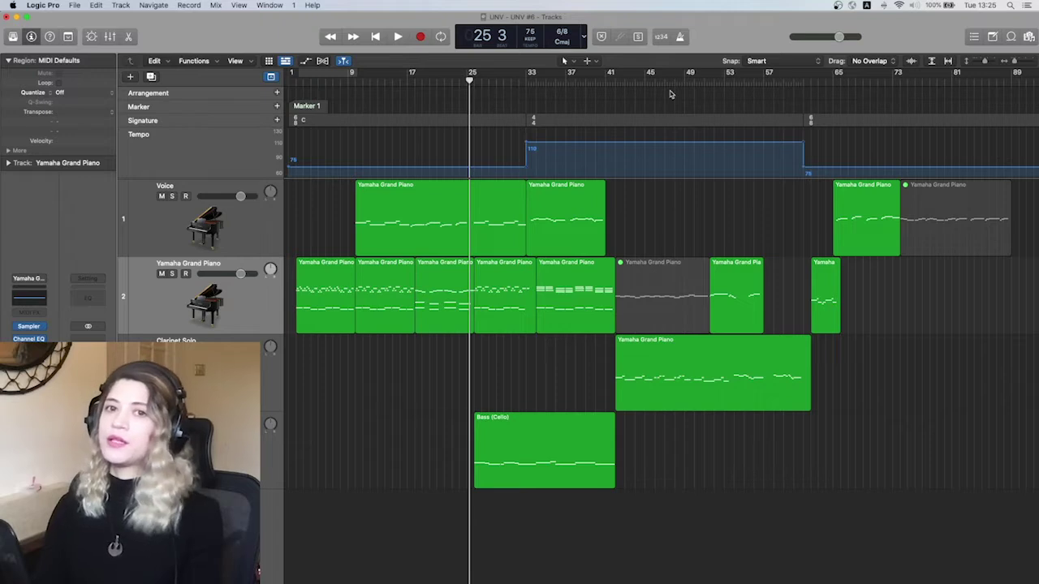
pyautogui.press('space')
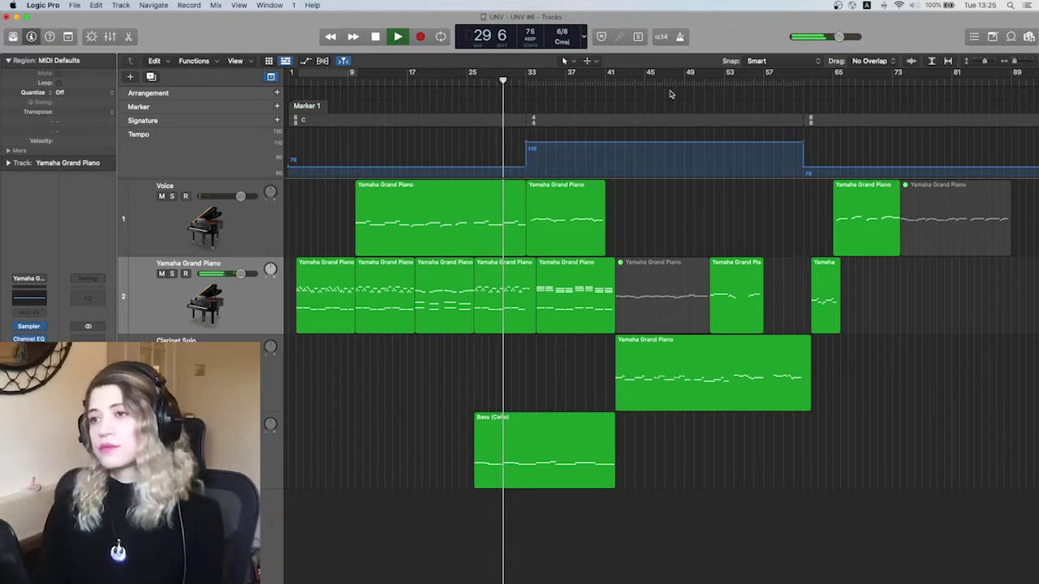
# Play the clarinet solo's entry from bar 40, then place the playhead near the return to 6/8
pyautogui.click(603, 82)
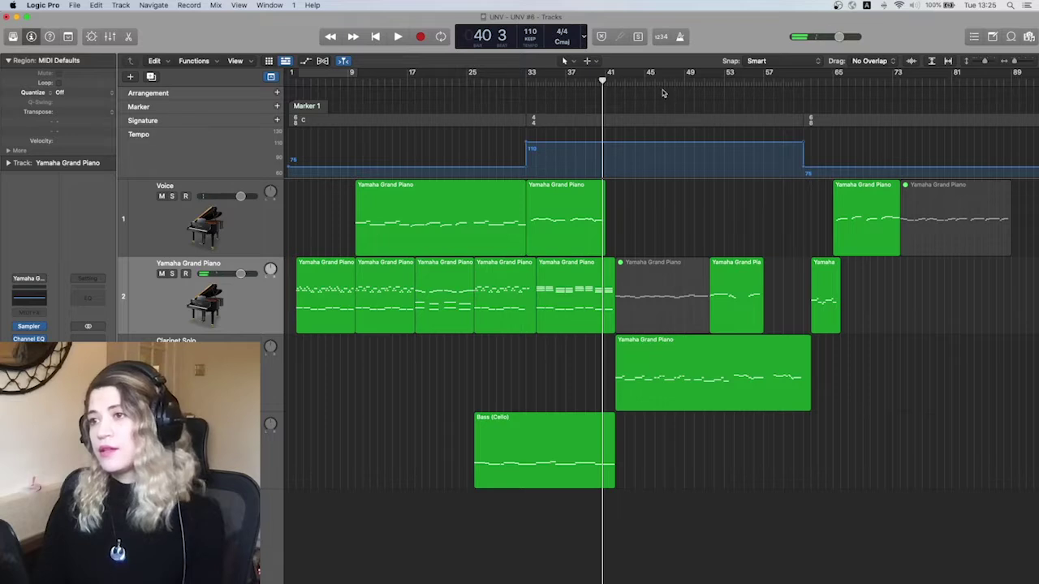
pyautogui.press('space')
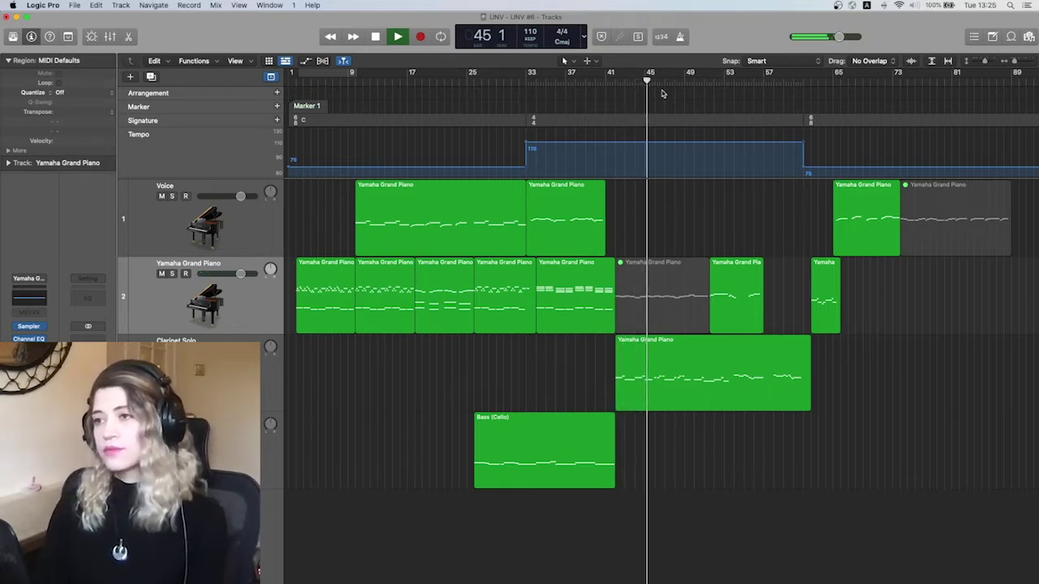
pyautogui.press('space')
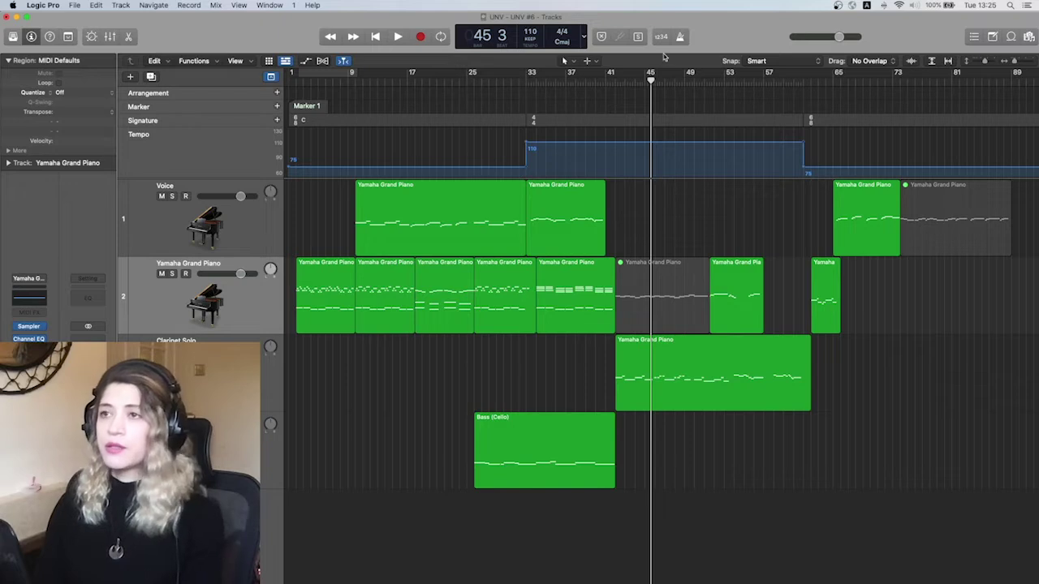
pyautogui.moveTo(650, 81); pyautogui.dragTo(814, 110)
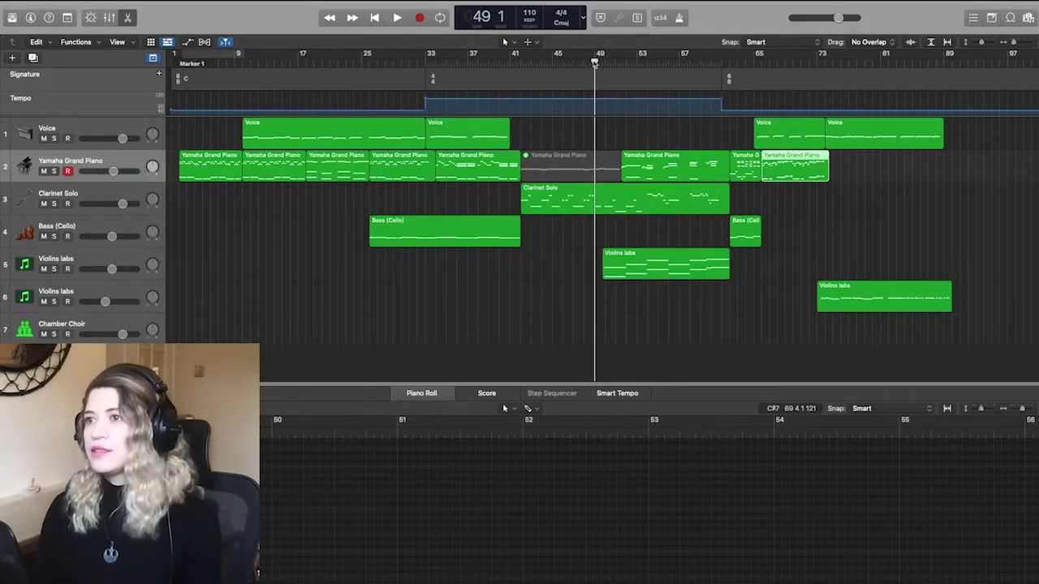
# Play the clarinet, piano and Violins labs parts together from bar 49
pyautogui.moveTo(595, 62); pyautogui.dragTo(600, 62)
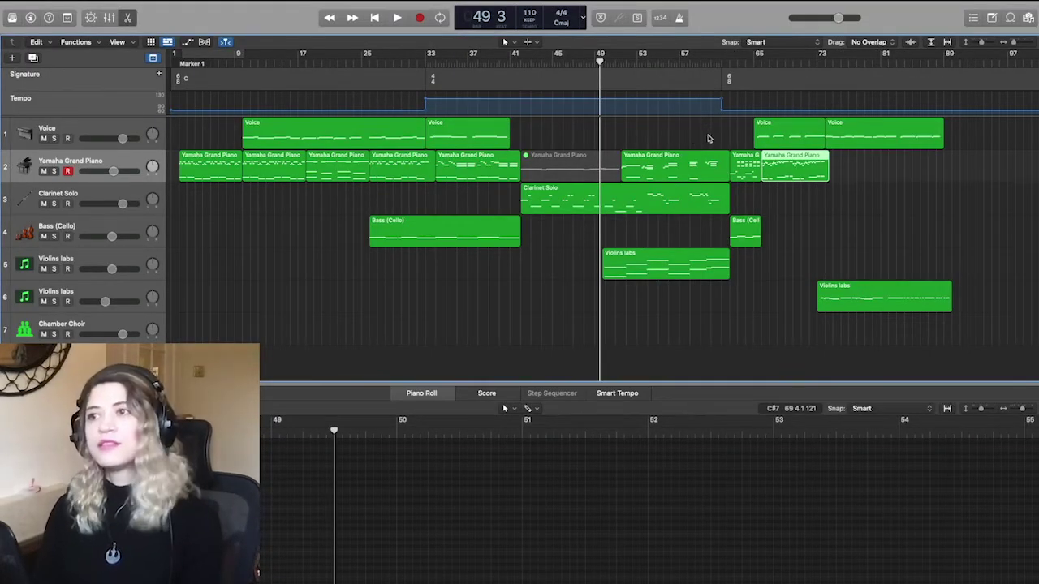
pyautogui.press('space')
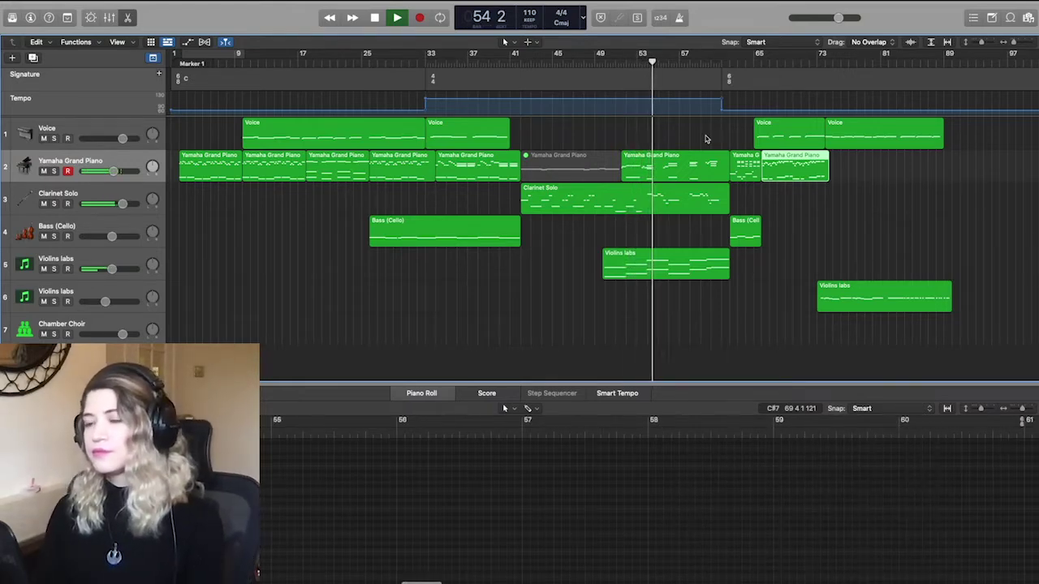
pyautogui.press('space')
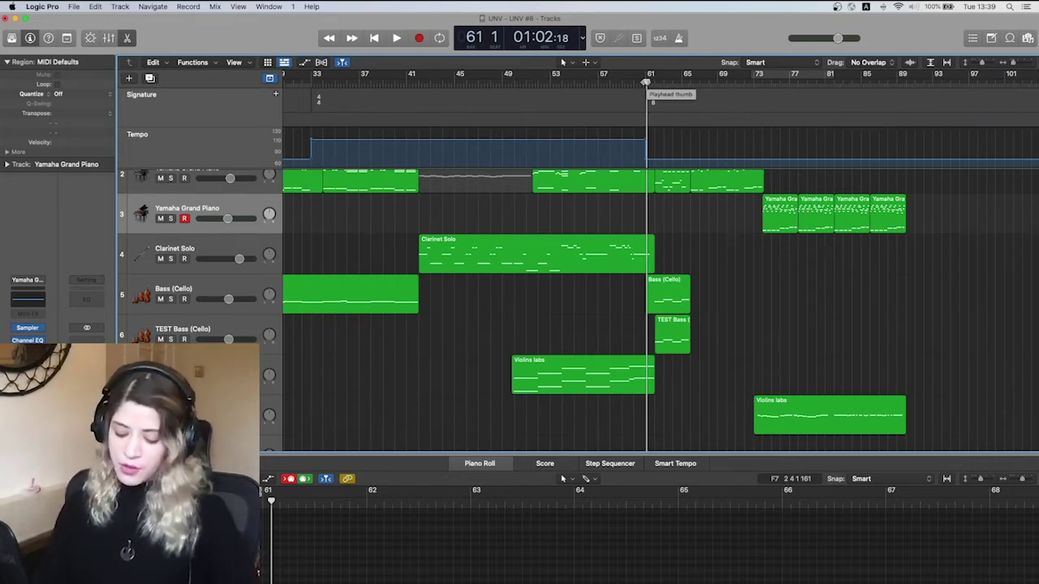
# Play the cello regions from bar 61 and the repeating piano and violin regions from bar 73
pyautogui.press('space')
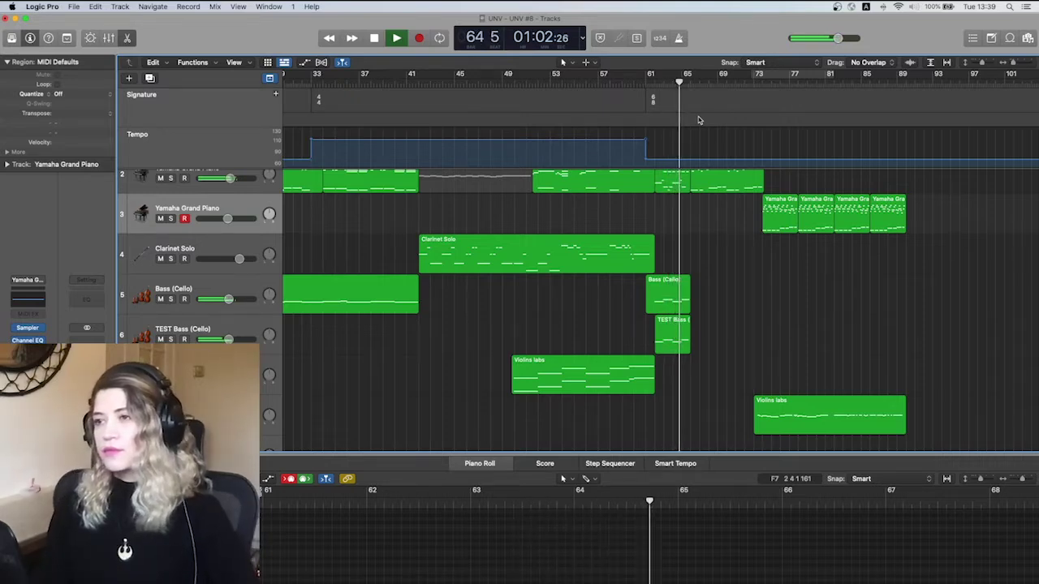
pyautogui.press('space')
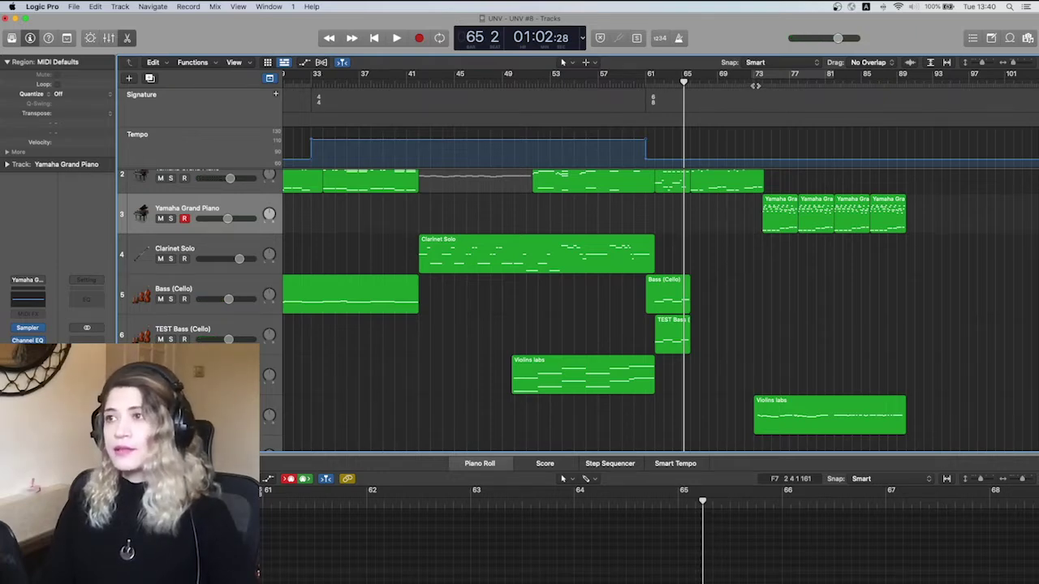
pyautogui.click(755, 84)
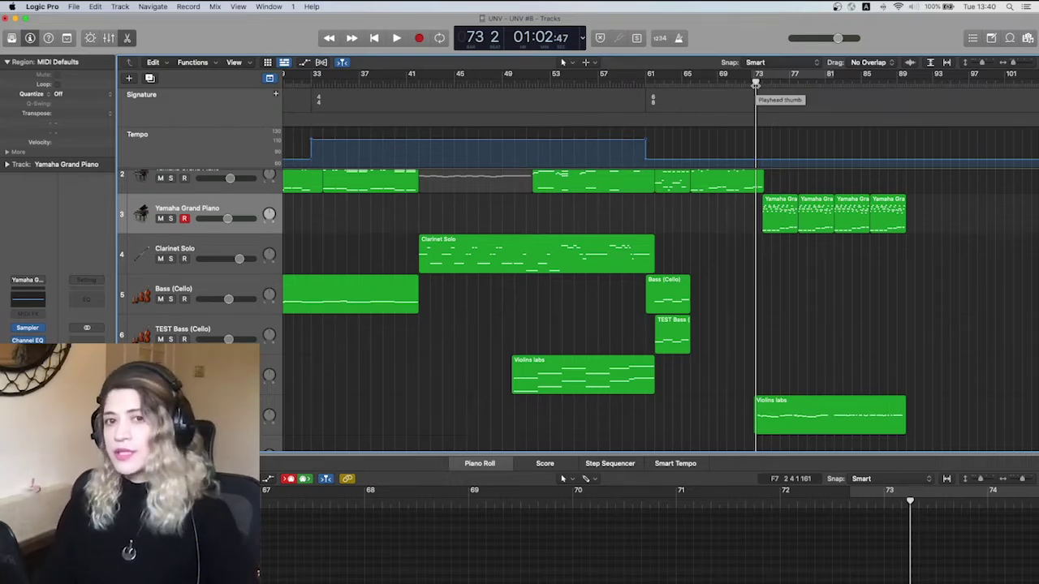
pyautogui.press('space')
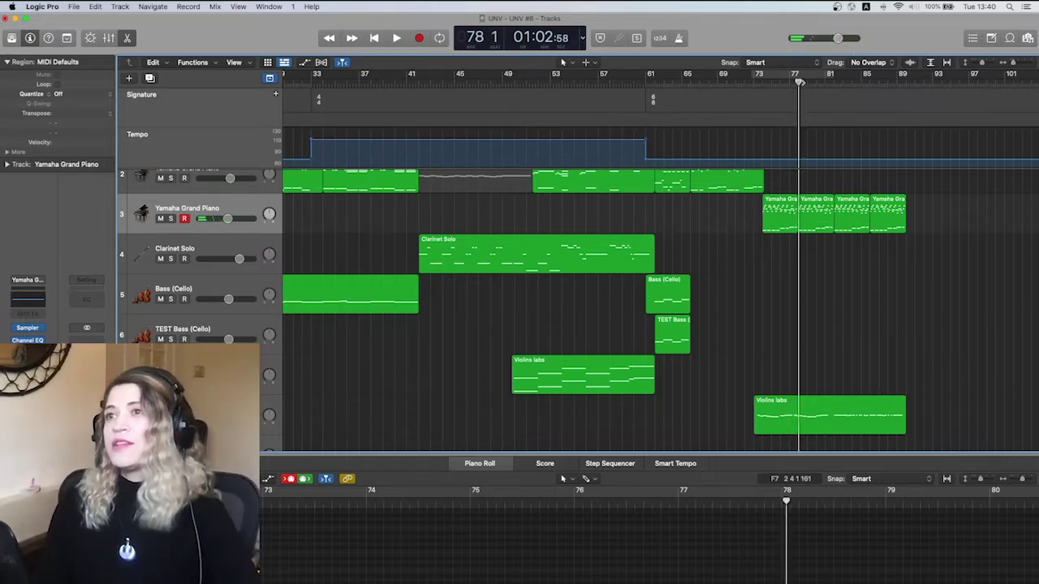
pyautogui.hotkey('shift', '.')
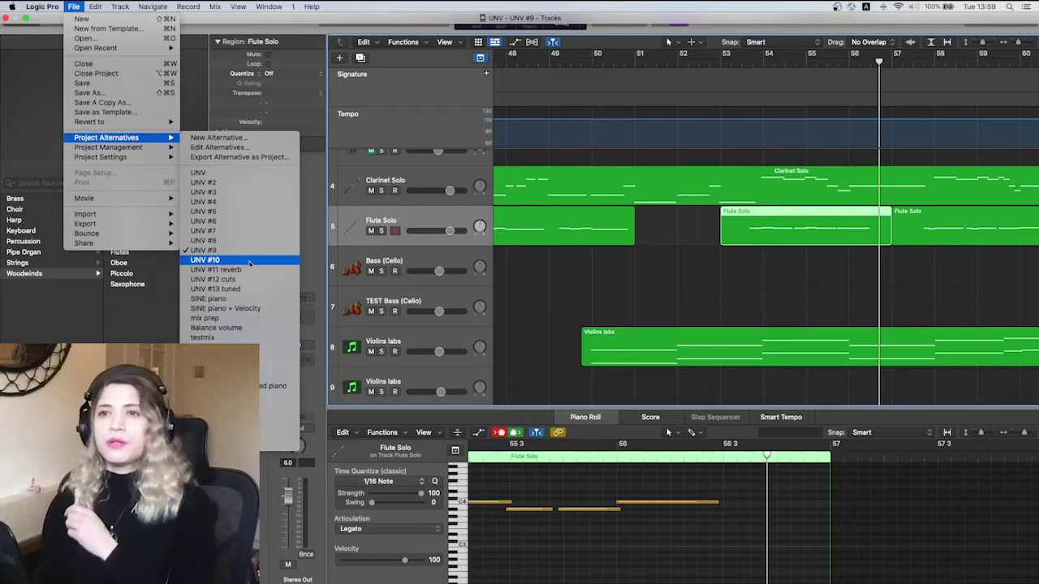
# Switch to the UNV #12 cuts project alternative and place the playhead at bar 13 beside the cut vocals
pyautogui.click(253, 279)
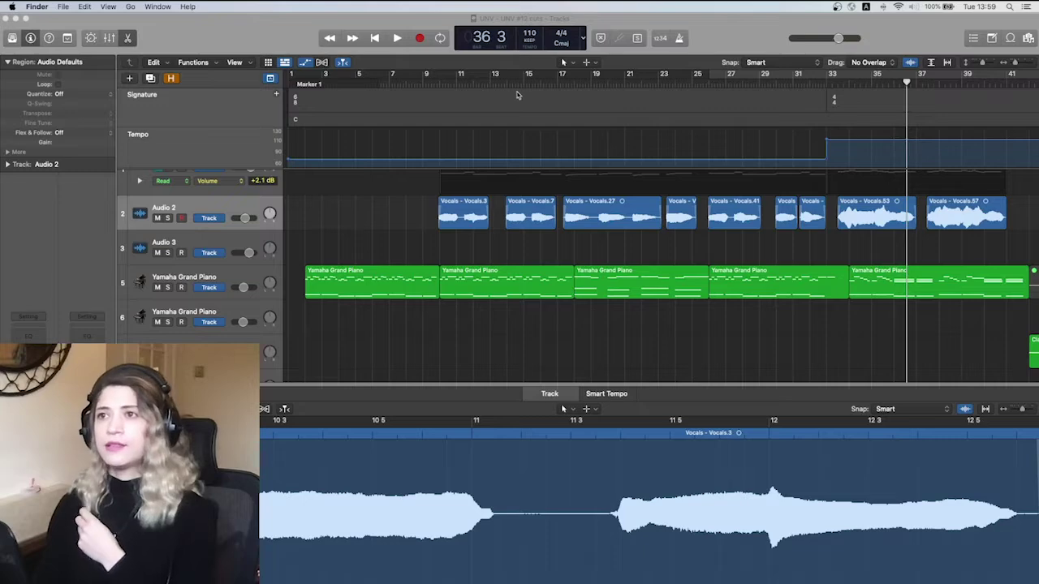
pyautogui.click(492, 84)
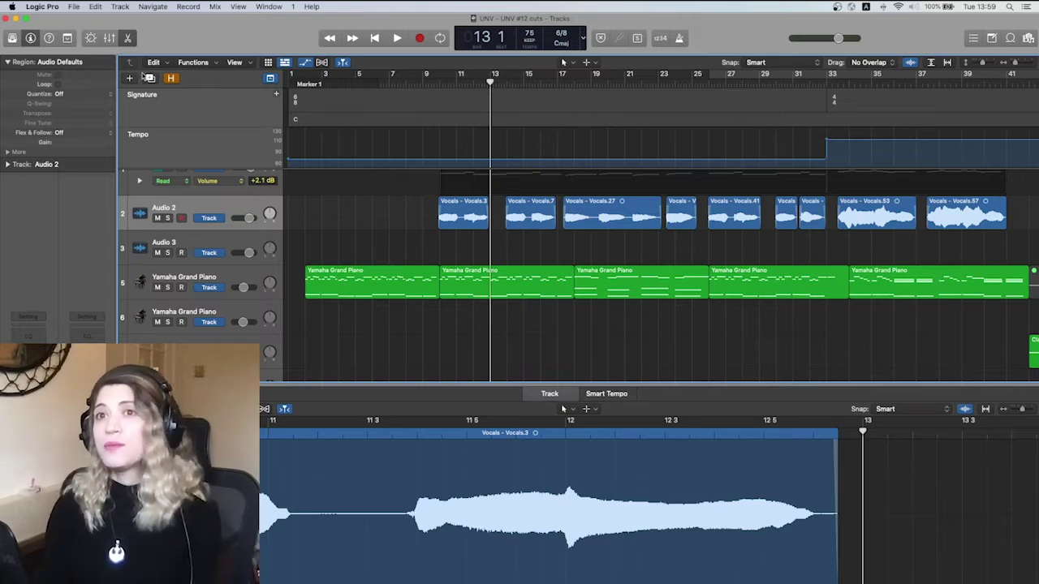
# Switch to the SINE piano project alternative and play the piano part from bar 2
pyautogui.click(73, 7)
pyautogui.moveTo(120, 138)
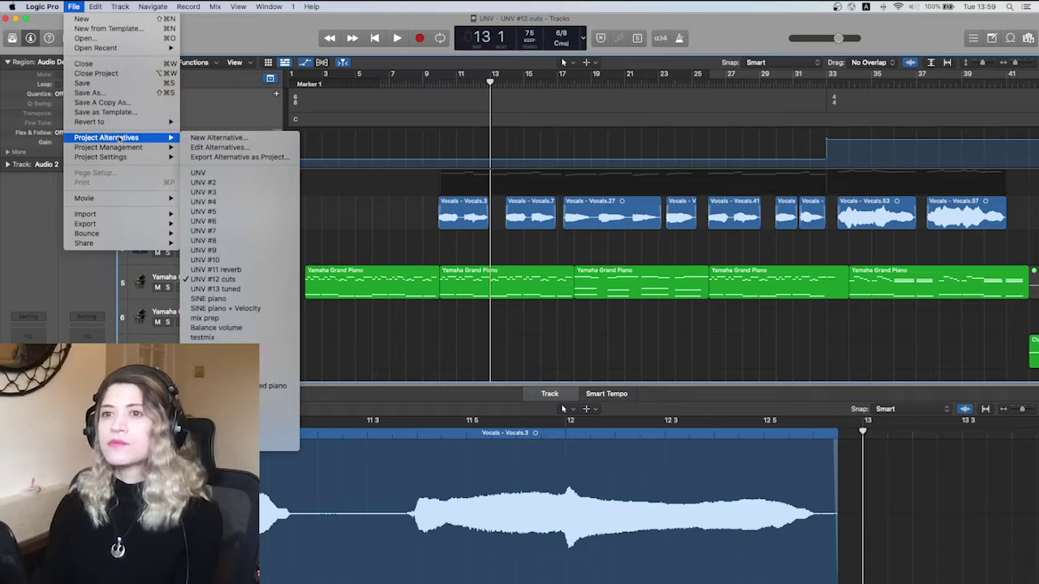
pyautogui.click(237, 301)
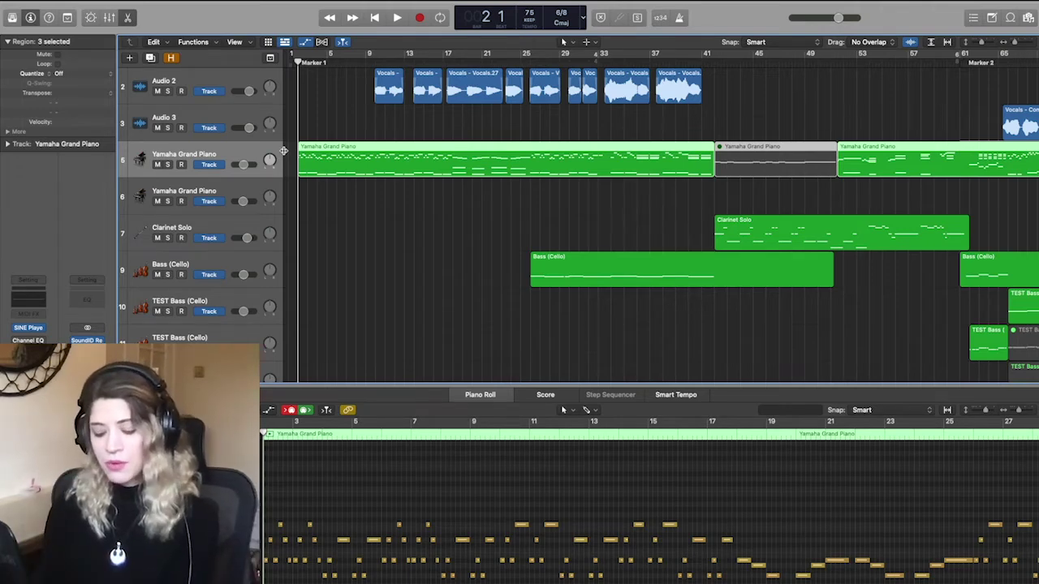
pyautogui.press('space')
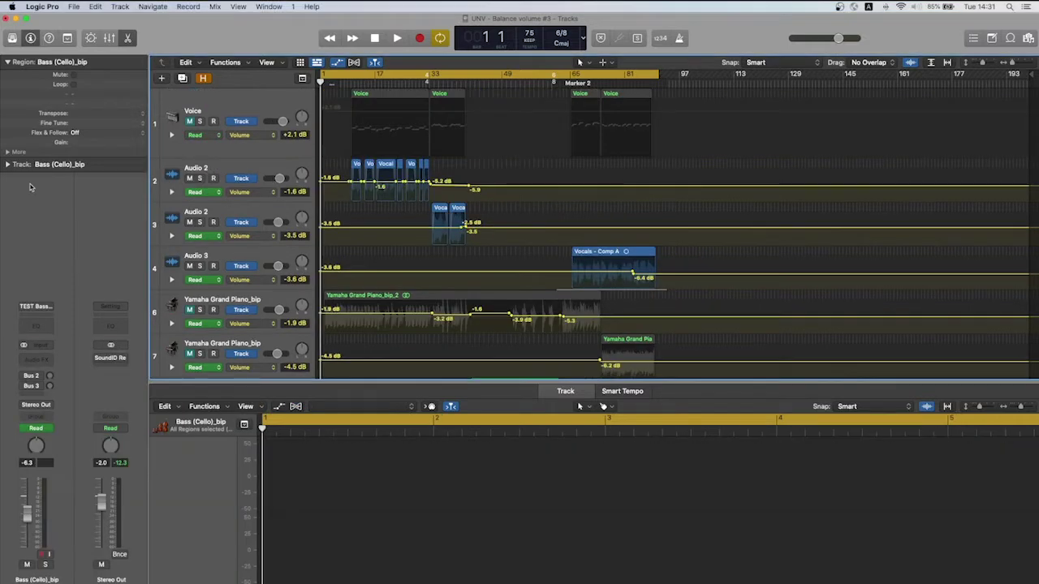
# Play the Balance volume #3 version from bar 1
pyautogui.press('space')
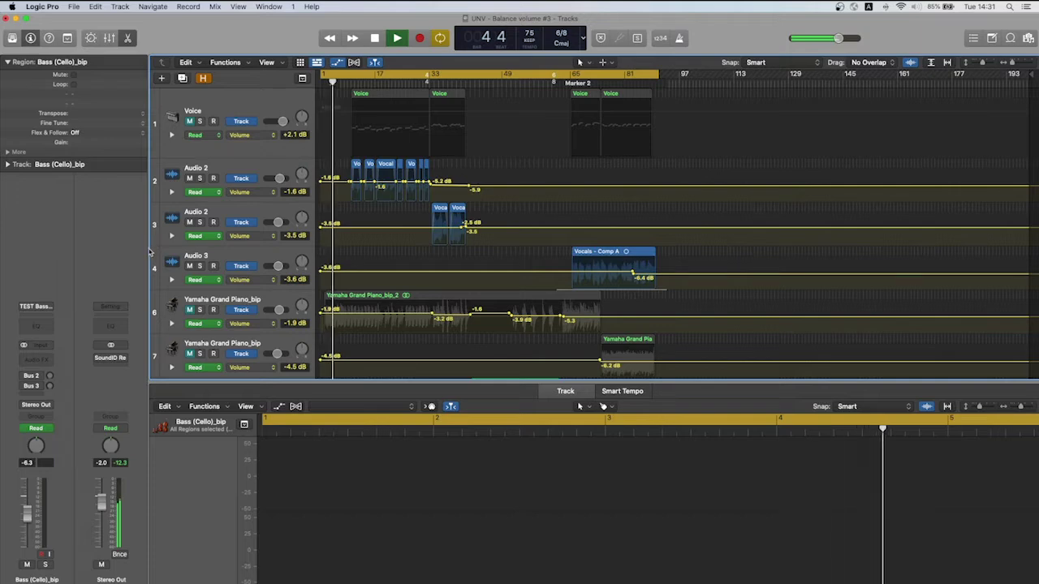
pyautogui.press('b')
pyautogui.press('b')
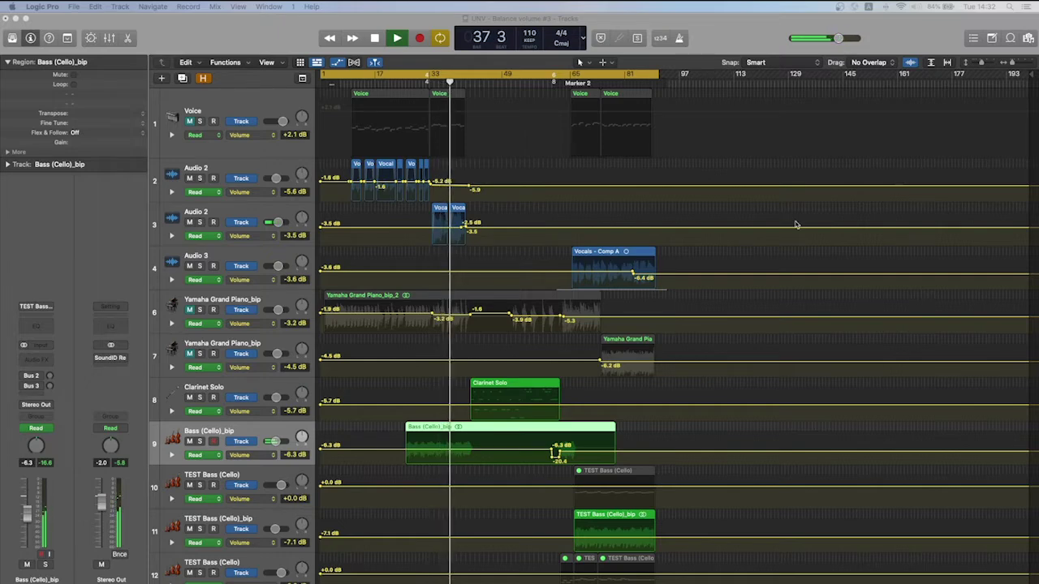
# Hide the track automation and reduce the track height until all tracks fit in view
pyautogui.press('a')
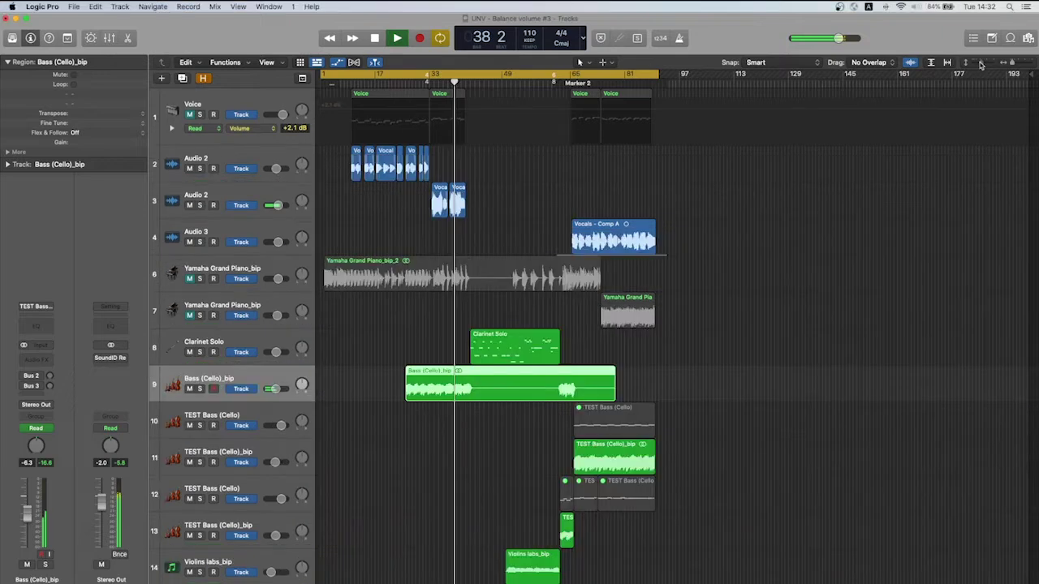
pyautogui.click(980, 65)
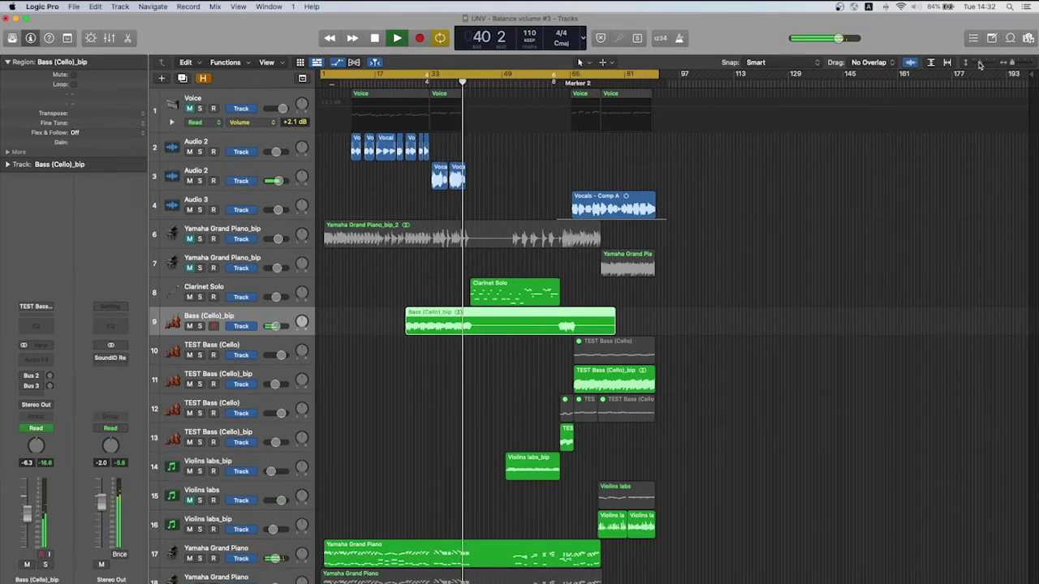
pyautogui.click(980, 65)
pyautogui.click(980, 65)
pyautogui.click(980, 65)
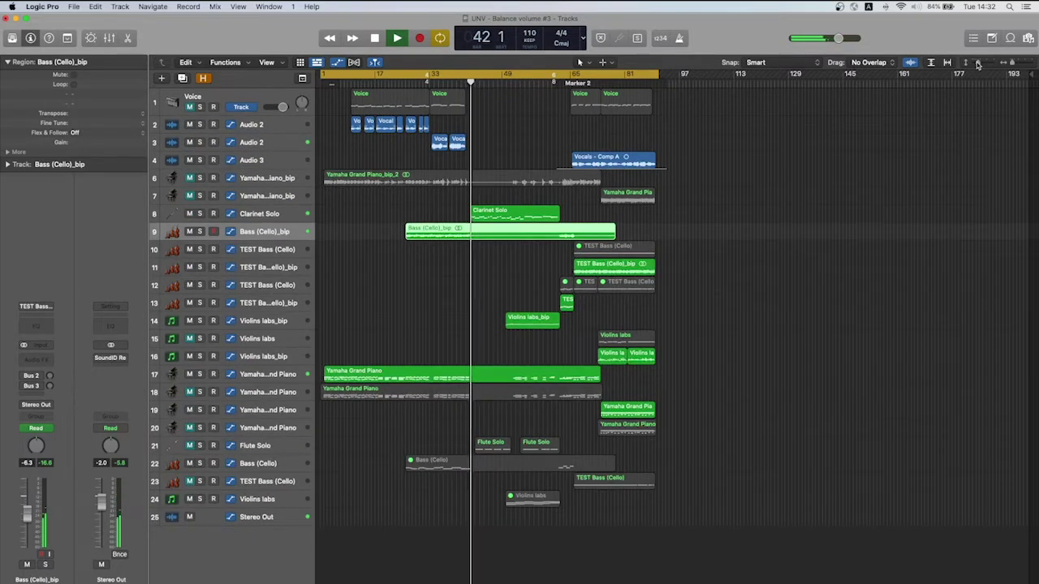
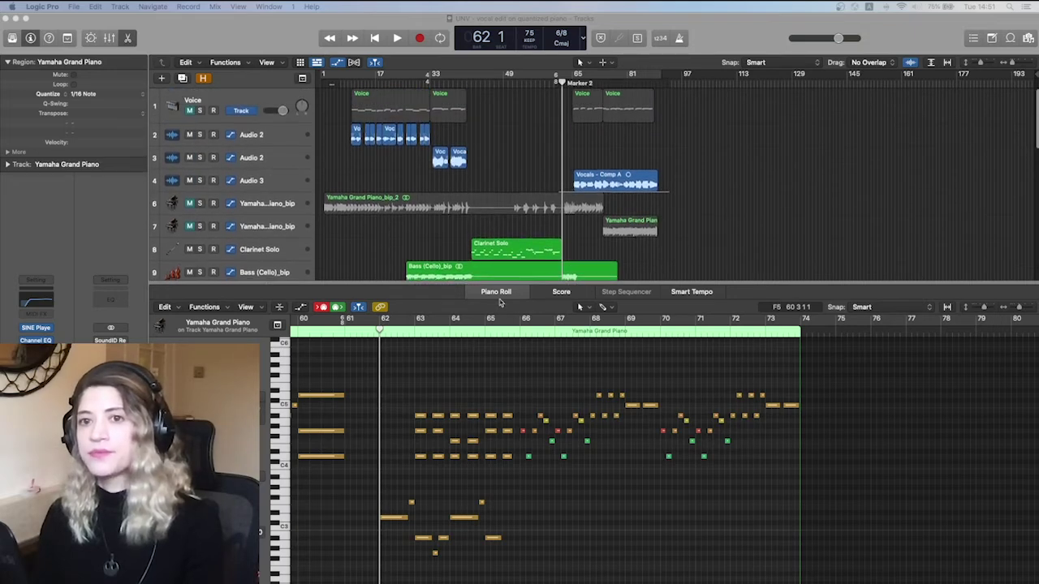
pyautogui.moveTo(561, 84)
pyautogui.mouseDown()
pyautogui.moveTo(590, 84)
pyautogui.moveTo(552, 84)
pyautogui.mouseUp()
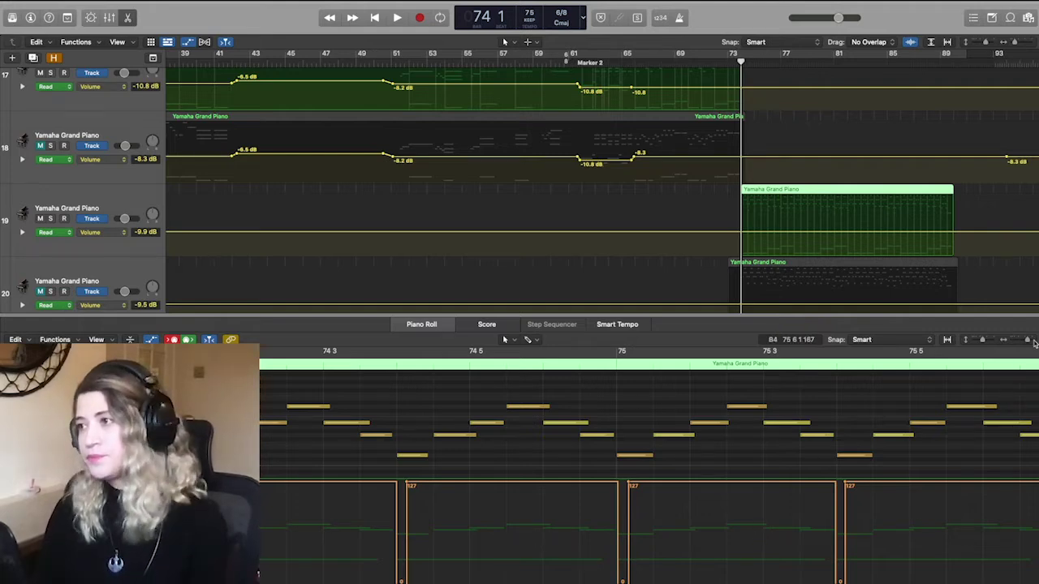
pyautogui.moveTo(1031, 342); pyautogui.dragTo(1025, 345)
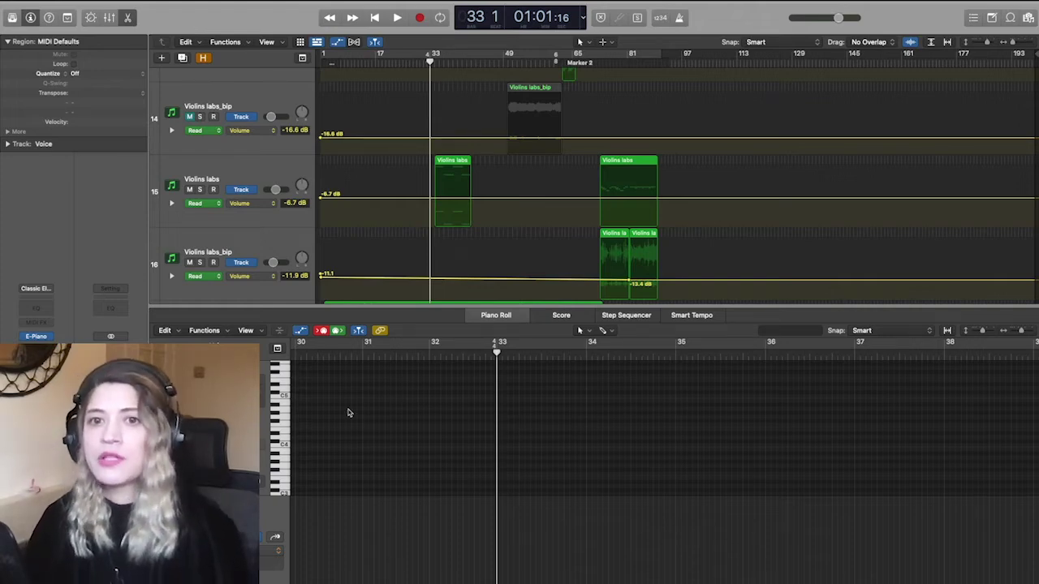
# Play the added Violins labs region from just before bar 33 and the layered Clarinet Solo regions from bar 44
pyautogui.click(433, 63)
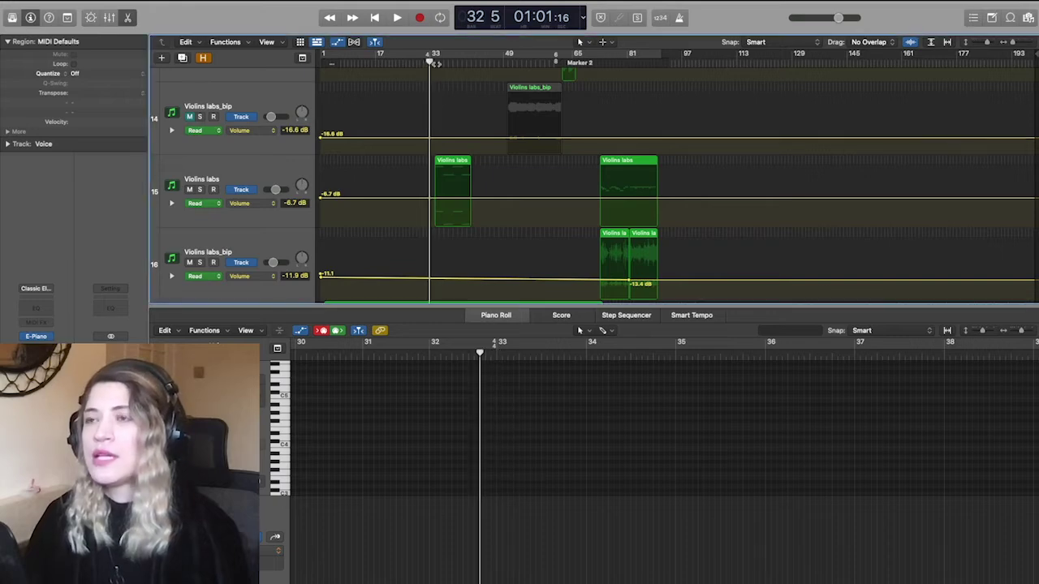
pyautogui.press('space')
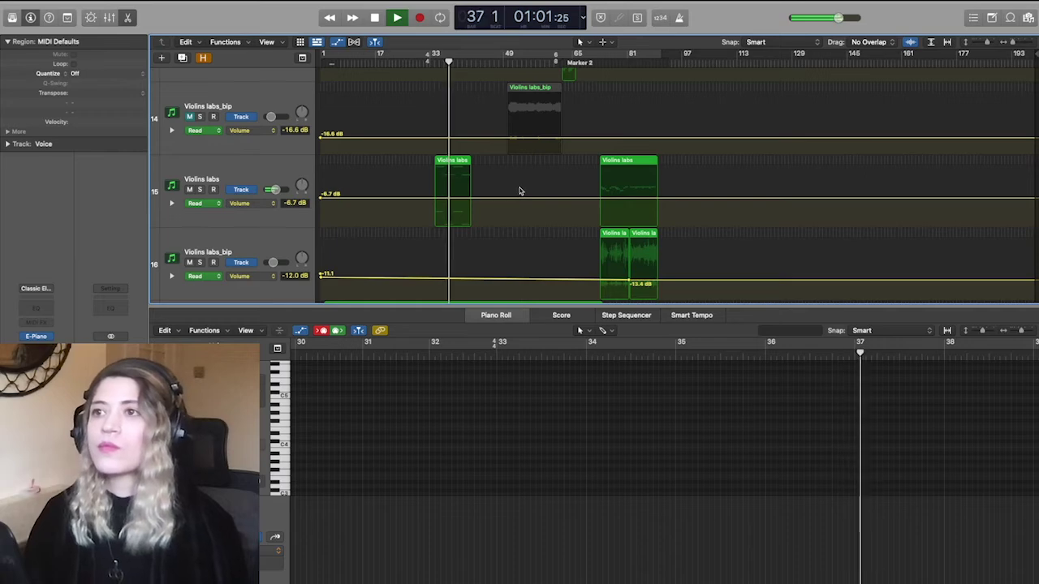
pyautogui.press('space')
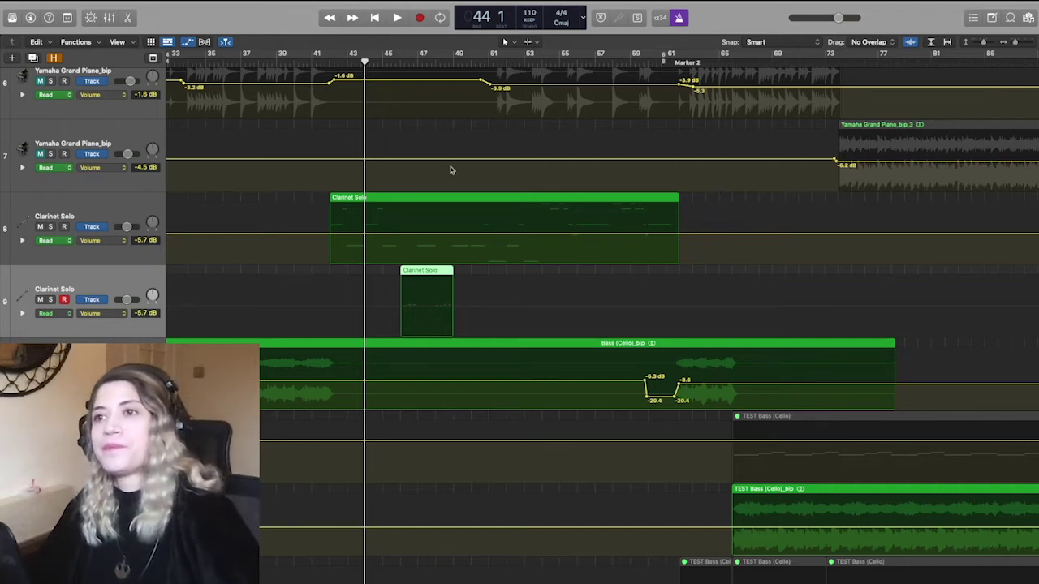
pyautogui.press('space')
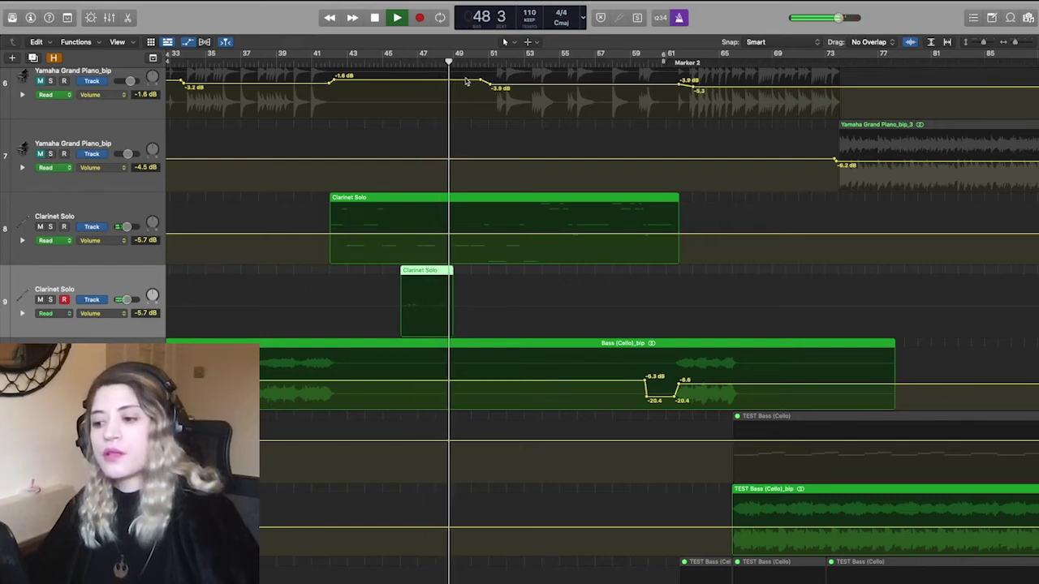
pyautogui.press('space')
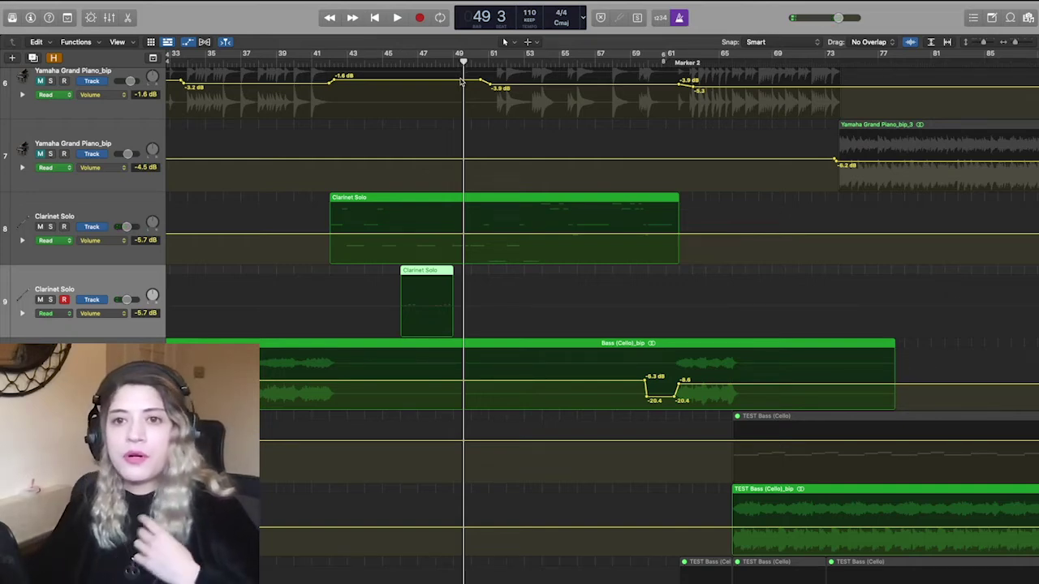
# Select the extra violin project alternative and play the full arrangement from bar 1
pyautogui.moveTo(250, 580)
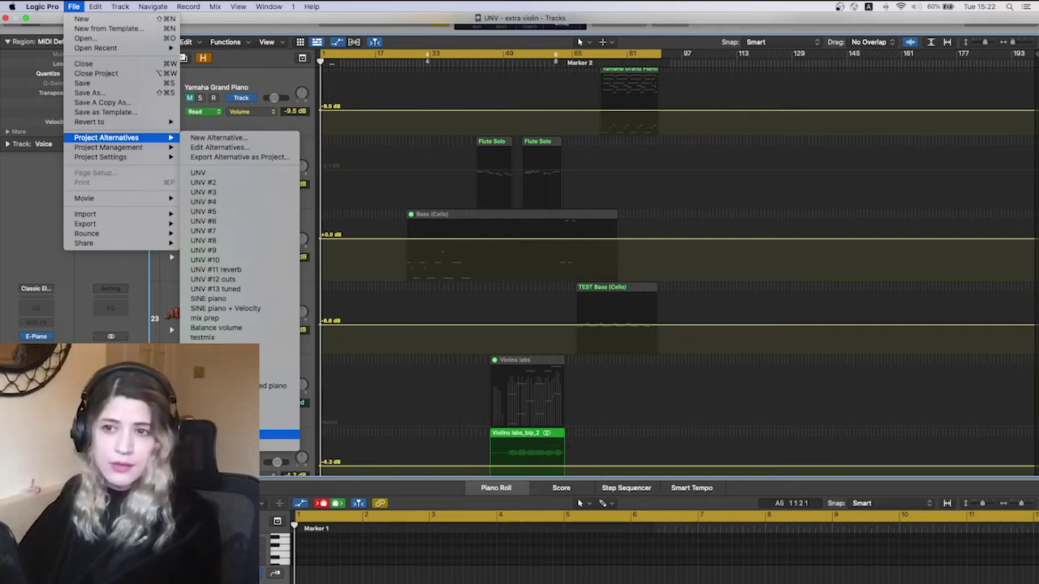
pyautogui.click(280, 435)
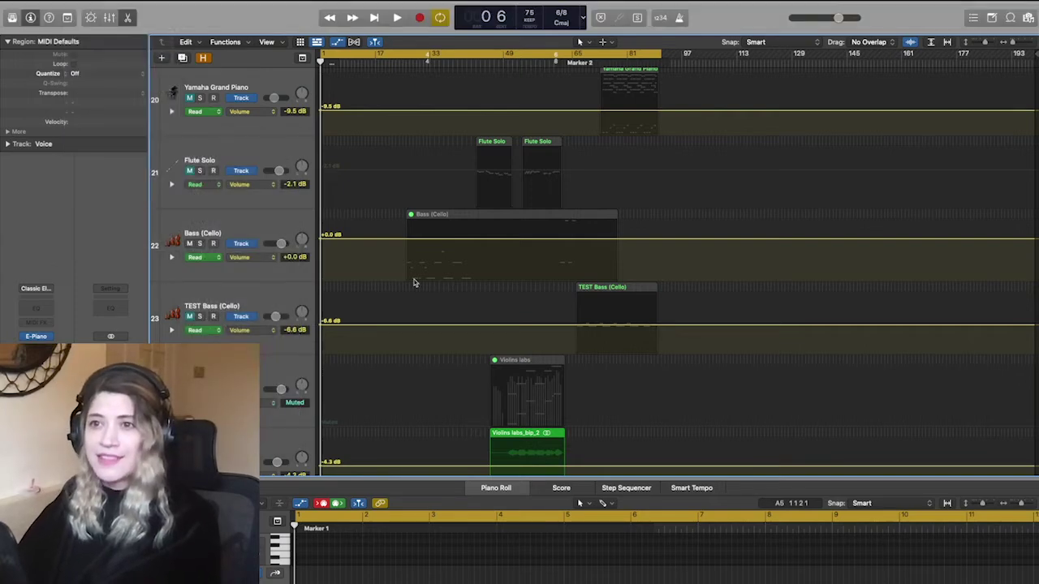
pyautogui.scroll(2, 410, 284)
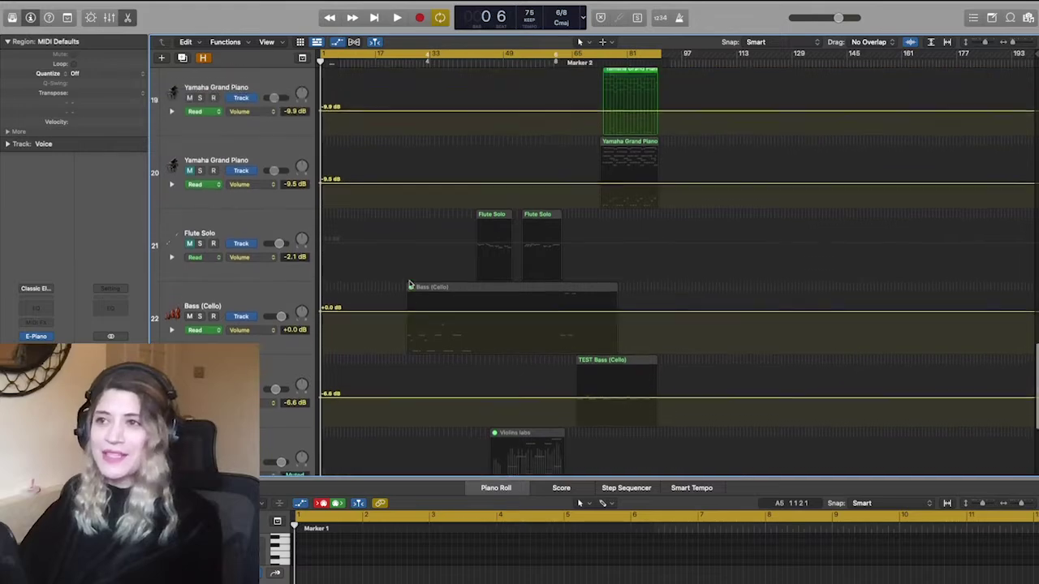
pyautogui.scroll(2, 410, 284)
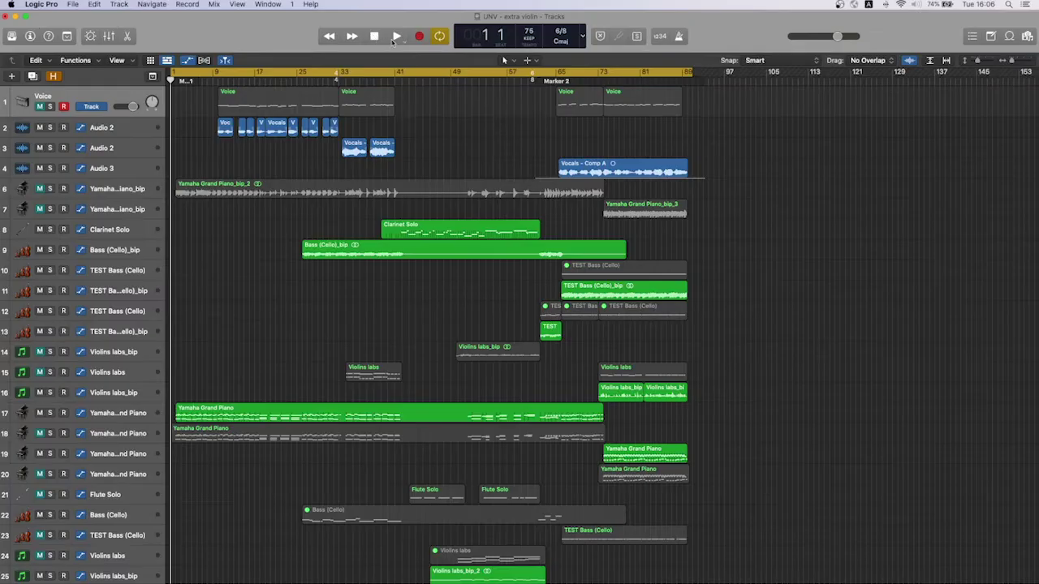
pyautogui.click(396, 37)
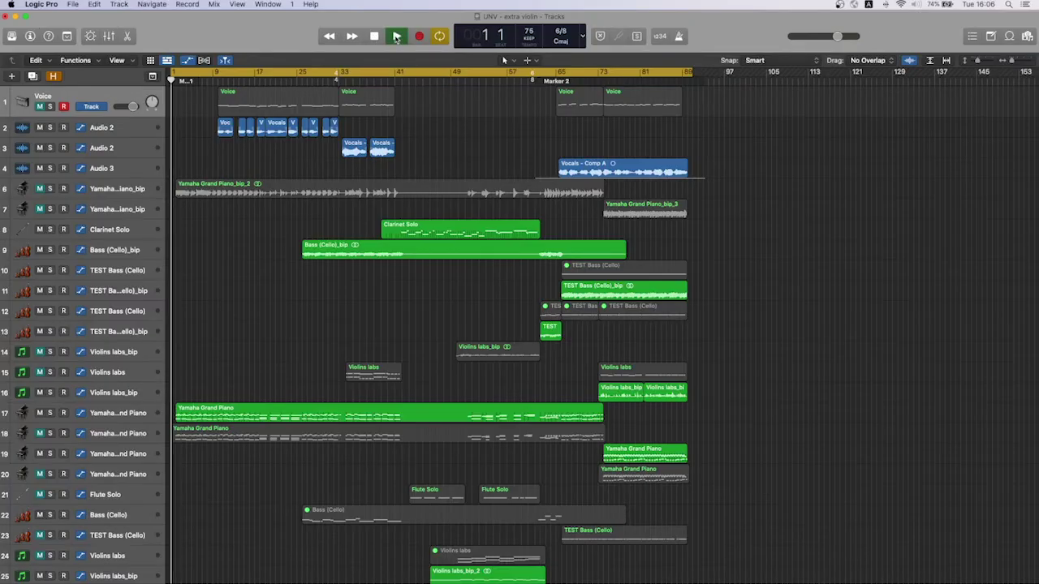